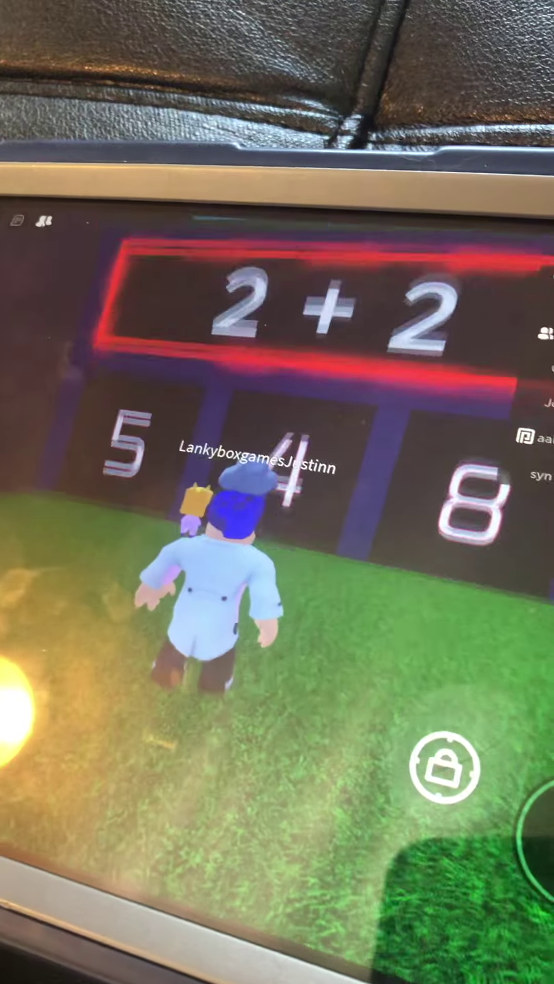
mouse_move(47, 692)
left_mouse_down()
mouse_move(46, 661)
mouse_move(54, 654)
left_mouse_up()
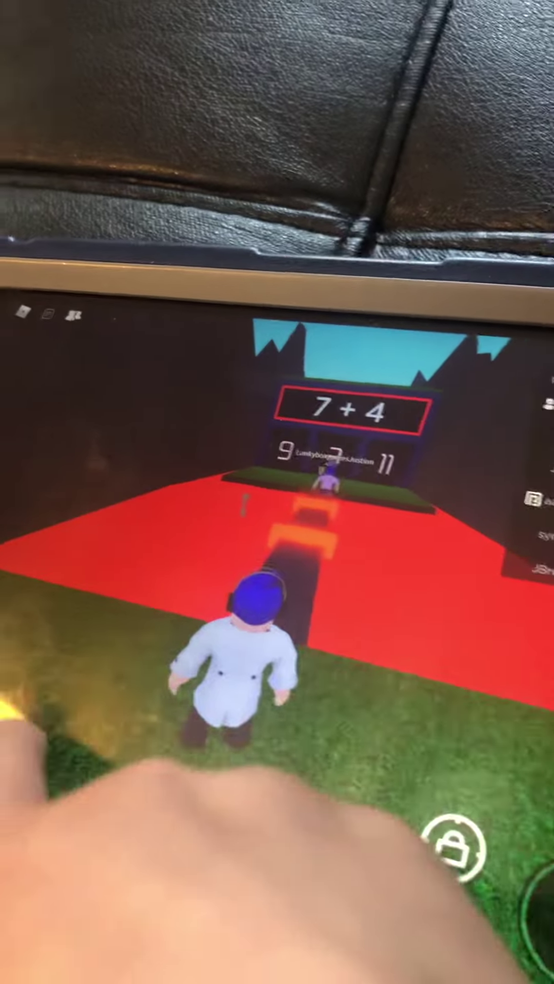
left_click_drag(23, 738, 11, 661)
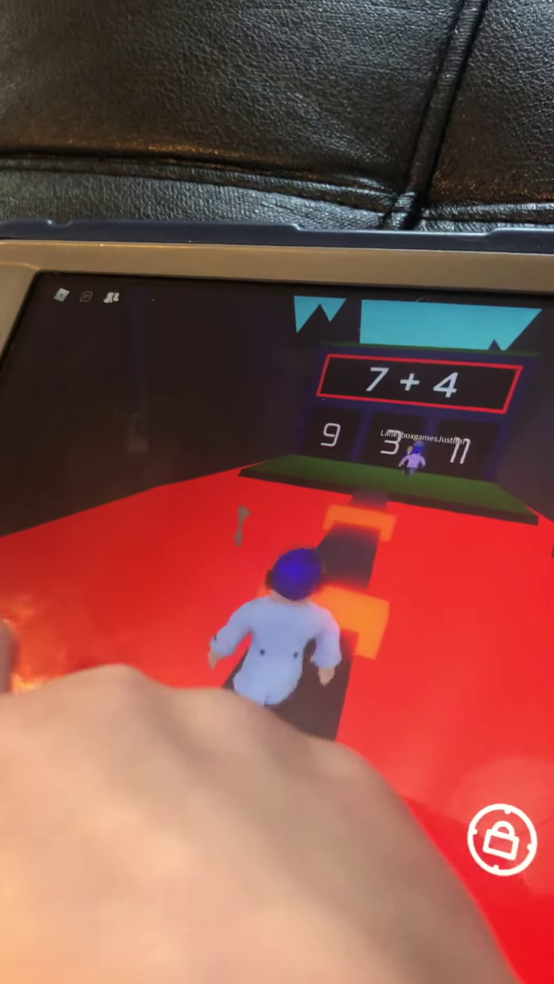